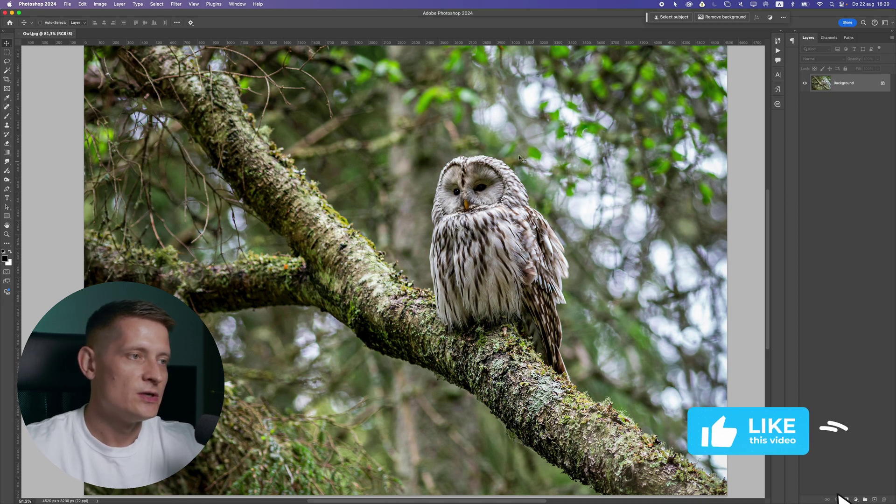
# - Open Image Size for the 4520 × 3230 px owl photo and select the current Width value
pyautogui.scroll(-3, 496, 265)
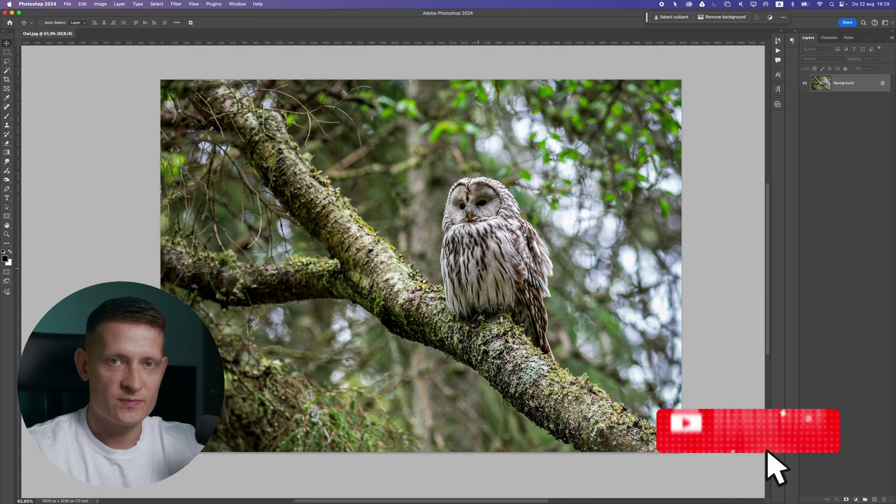
pyautogui.scroll(1, 480, 271)
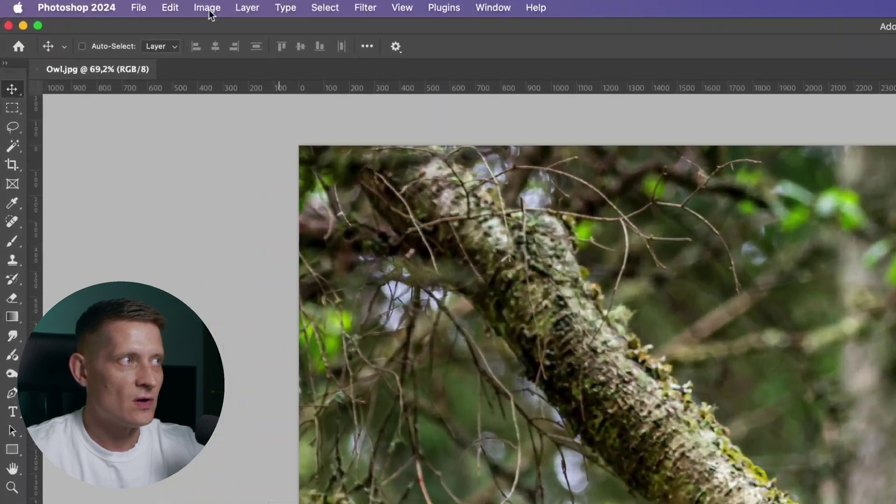
pyautogui.click(100, 4)
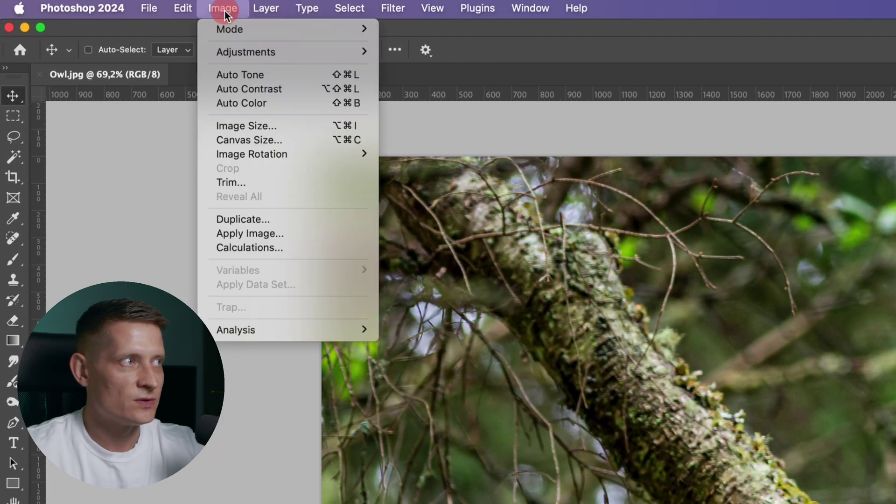
pyautogui.click(286, 125)
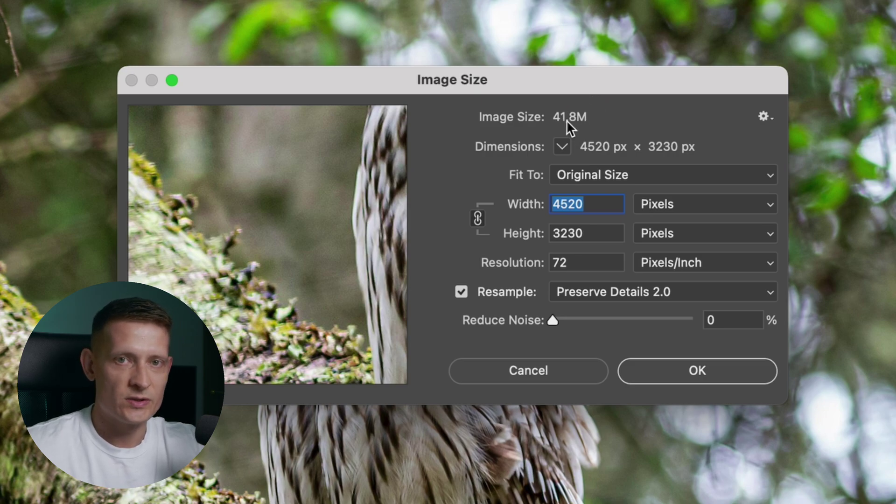
pyautogui.moveTo(582, 202); pyautogui.dragTo(519, 192)
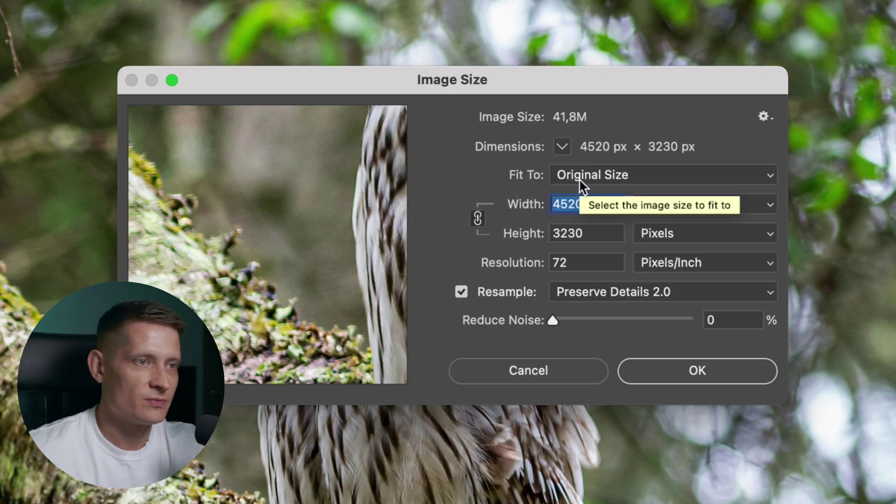
# - Correct the mistyped width entries, leaving the Width field empty for 1200 px
pyautogui.write('11200')
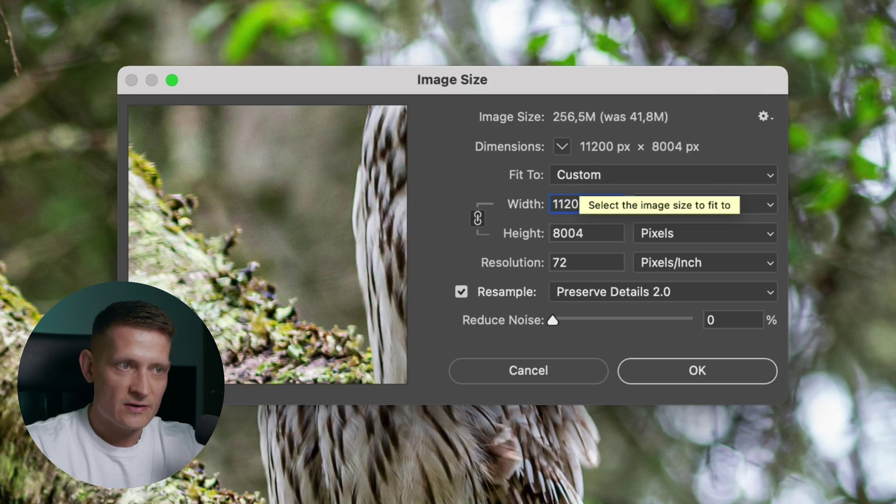
pyautogui.press('BackSpace')
pyautogui.press('BackSpace')
pyautogui.press('BackSpace')
pyautogui.press('BackSpace')
pyautogui.write('200')
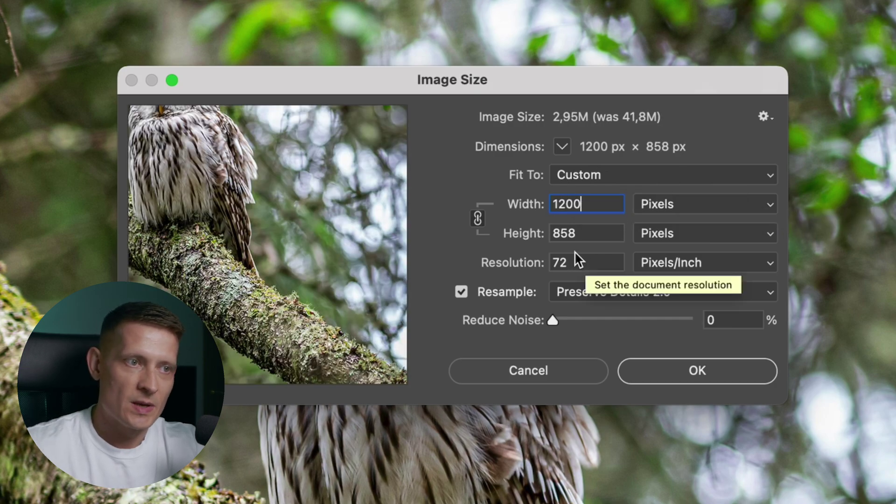
pyautogui.press('BackSpace')
pyautogui.press('BackSpace')
pyautogui.press('BackSpace')
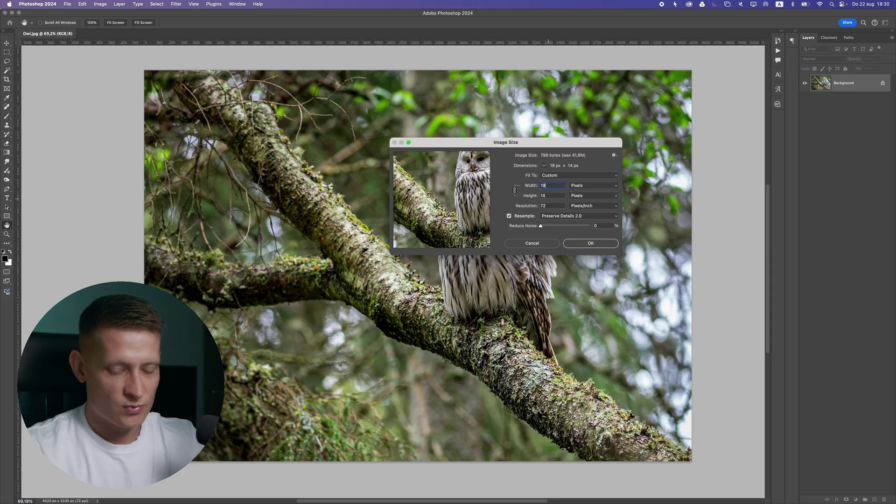
pyautogui.press('BackSpace')
pyautogui.press('BackSpace')
pyautogui.write('80')
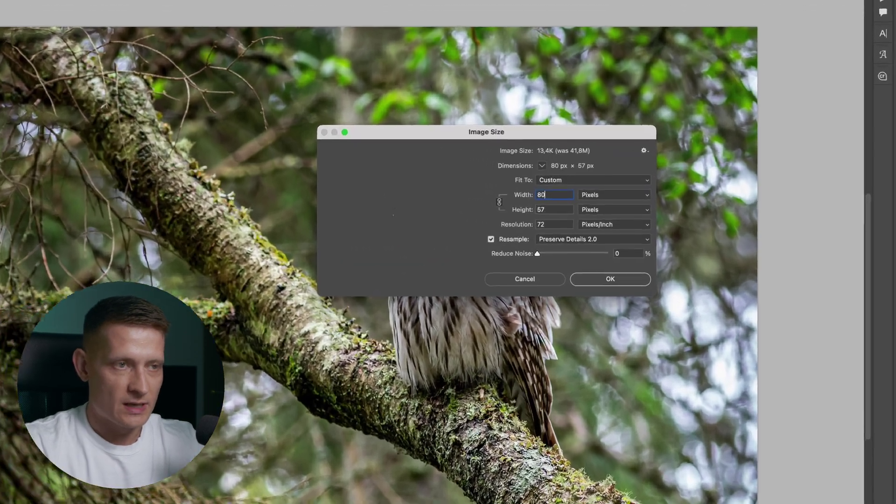
pyautogui.write('0')
pyautogui.press('BackSpace')
pyautogui.press('BackSpace')
pyautogui.press('BackSpace')
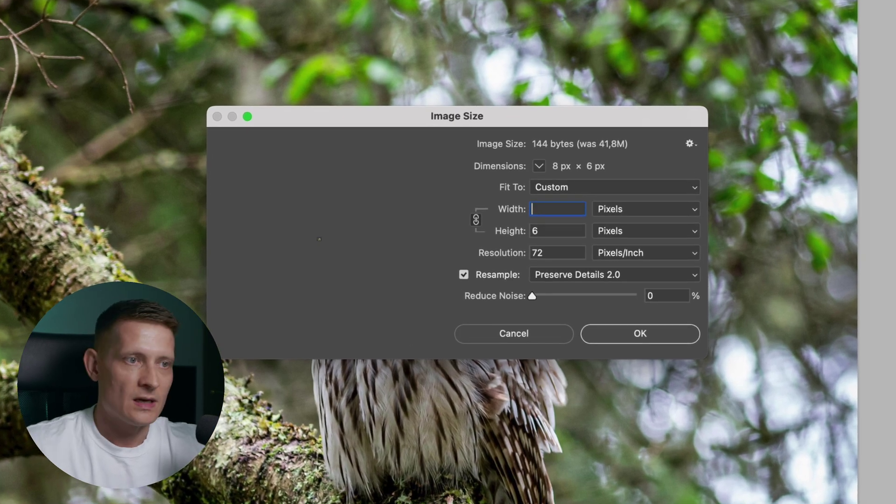
# - Resize to 1200 px wide with Bicubic Sharper (reduction) resampling, then zoom in on the result
pyautogui.write('1200')
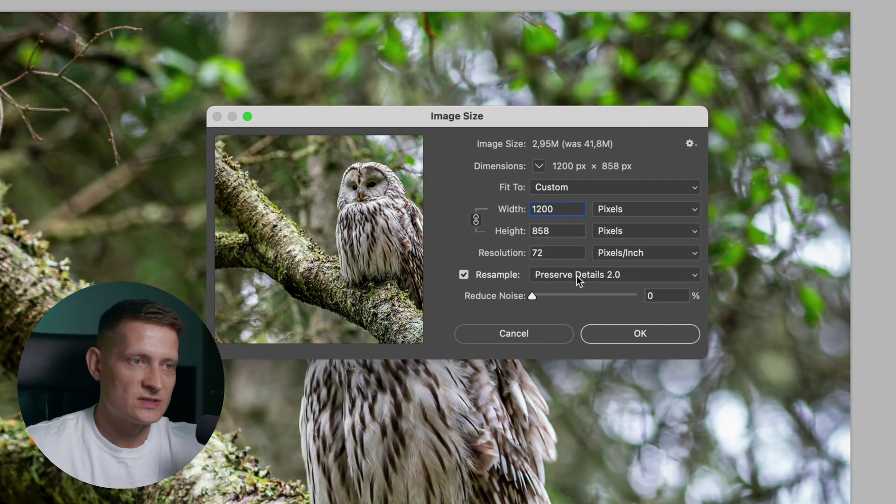
pyautogui.click(576, 276)
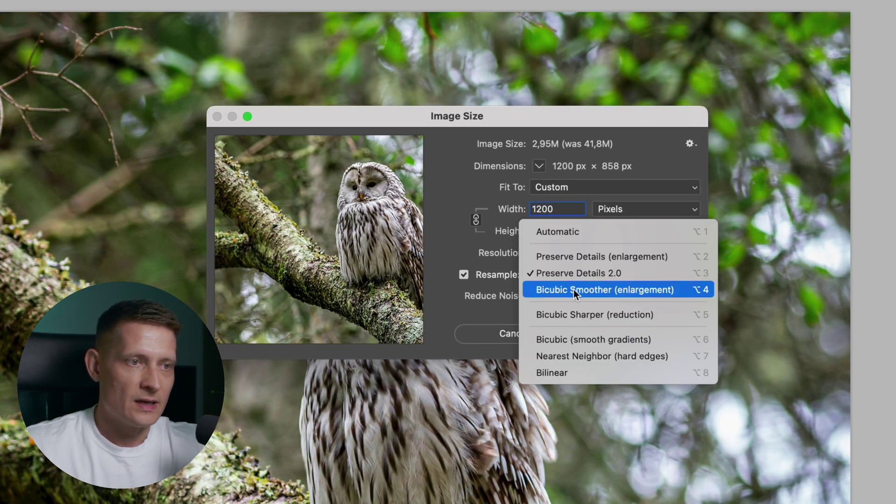
pyautogui.click(627, 317)
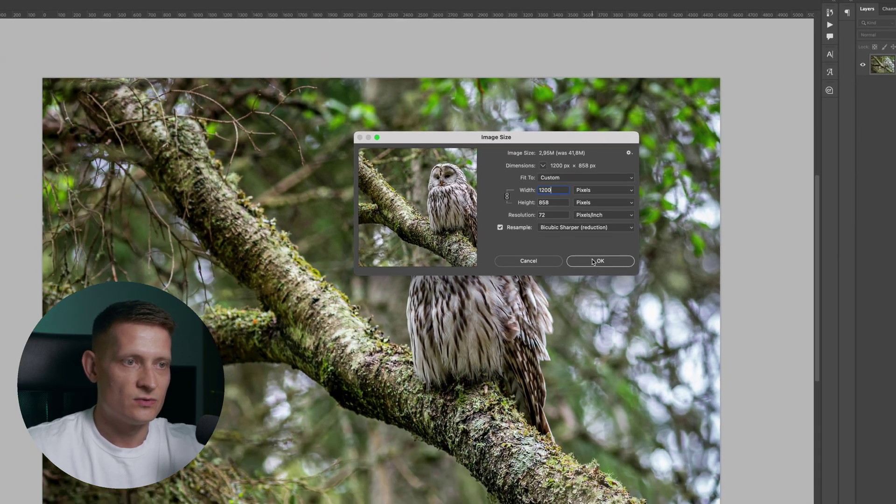
pyautogui.click(620, 316)
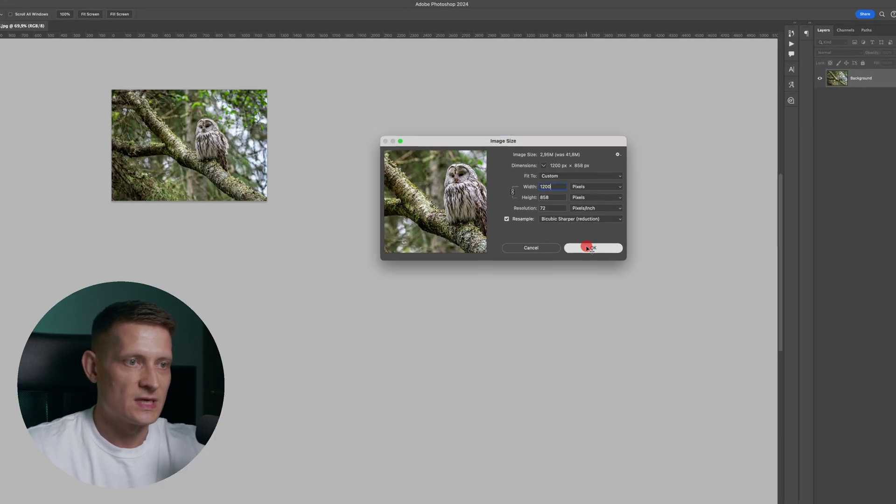
pyautogui.moveTo(426, 183); pyautogui.dragTo(425, 228)
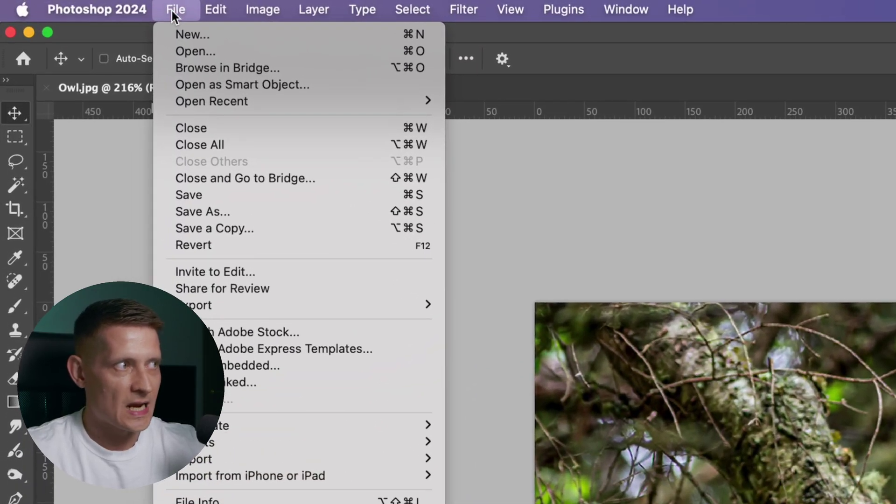
# - Save the photo in WebP format as Owl.webp to Bureaublad
pyautogui.click(214, 210)
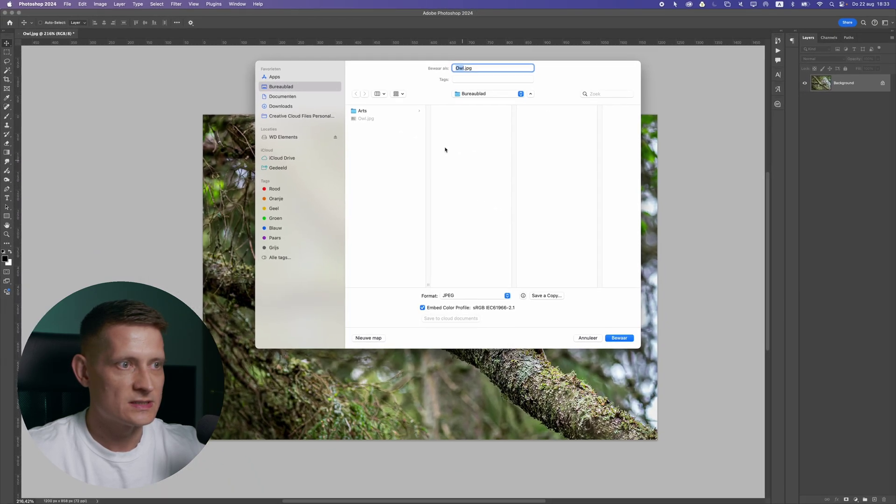
pyautogui.click(467, 294)
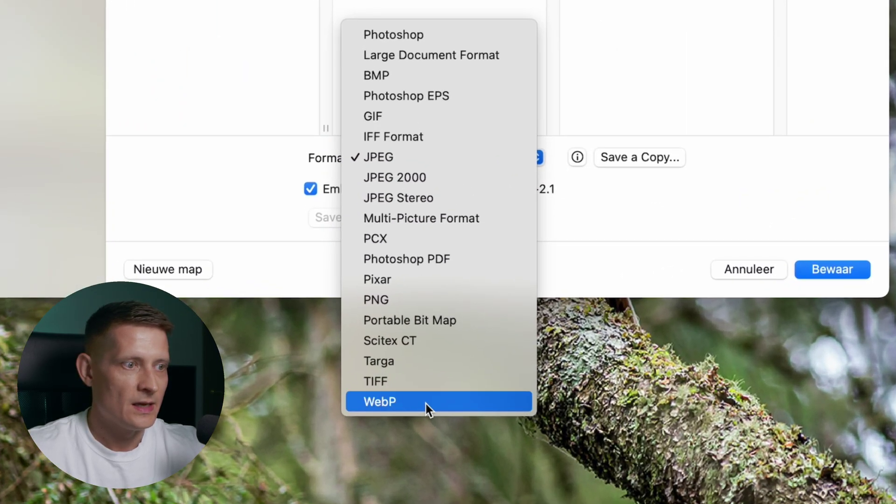
pyautogui.click(425, 404)
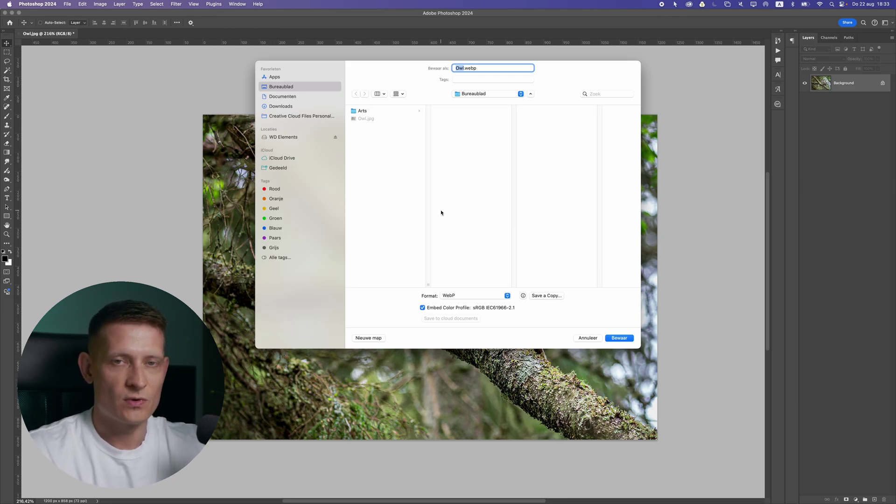
pyautogui.click(480, 71)
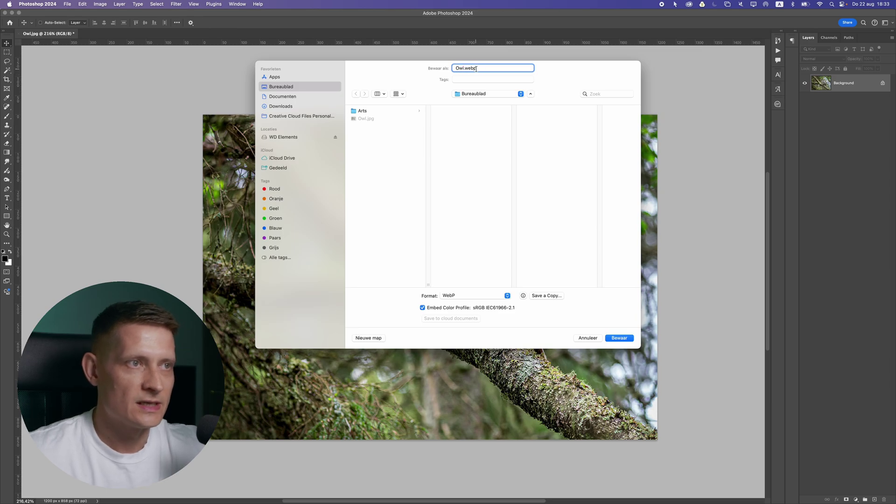
pyautogui.click(620, 338)
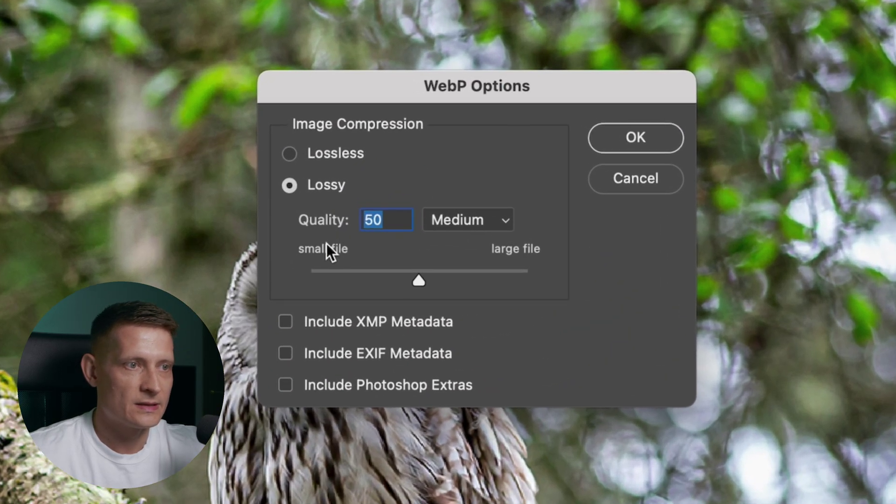
# - Keep Lossy compression, try other quality levels, and save Owl.webp at quality 50 (Medium)
pyautogui.click(338, 158)
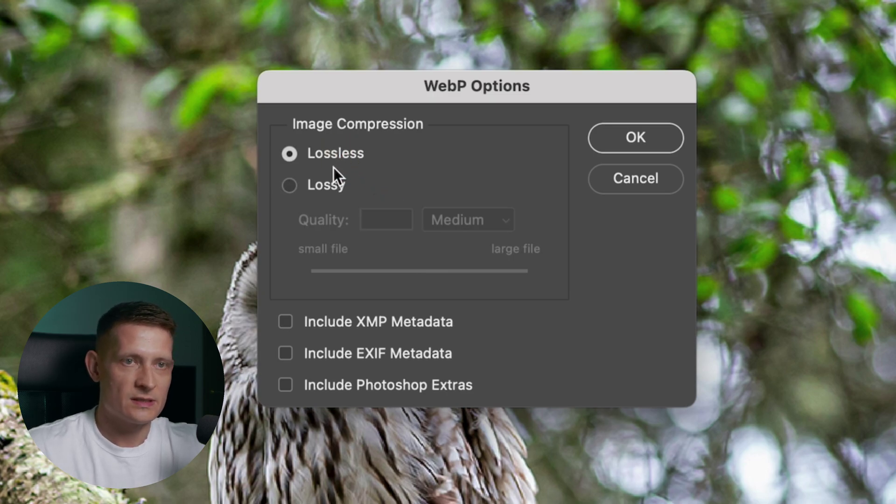
pyautogui.click(303, 186)
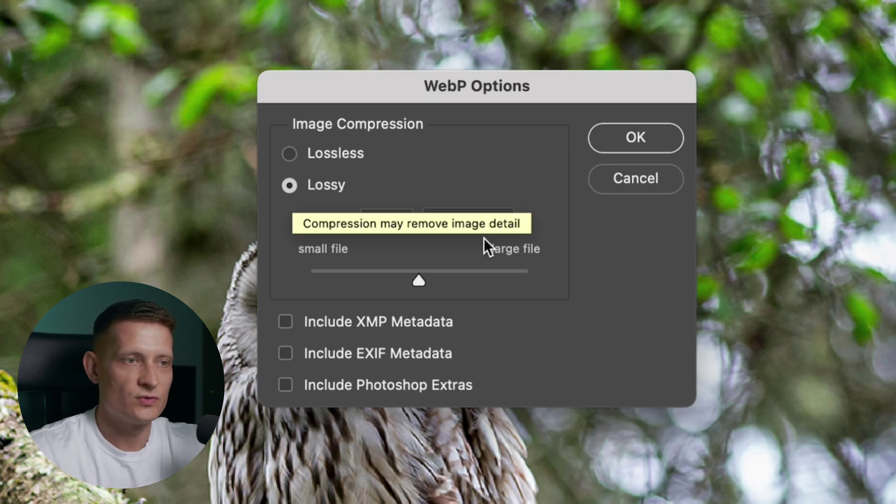
pyautogui.moveTo(419, 280); pyautogui.dragTo(486, 278)
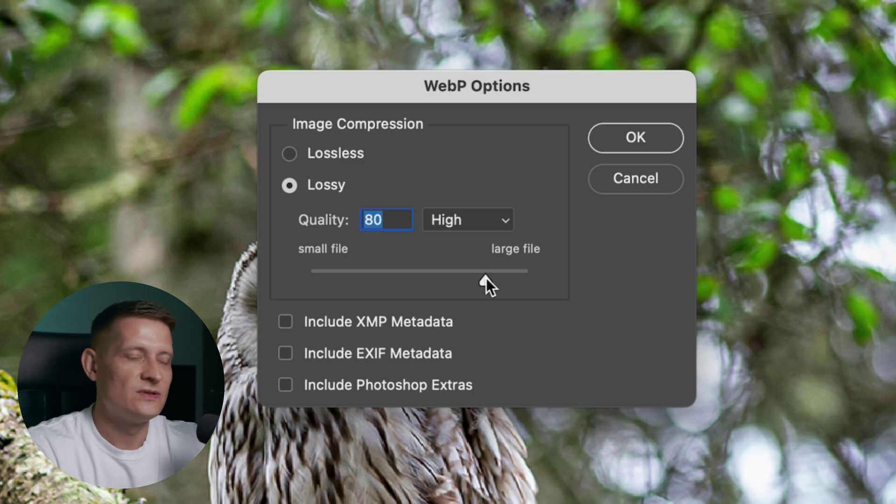
pyautogui.moveTo(477, 277); pyautogui.dragTo(376, 278)
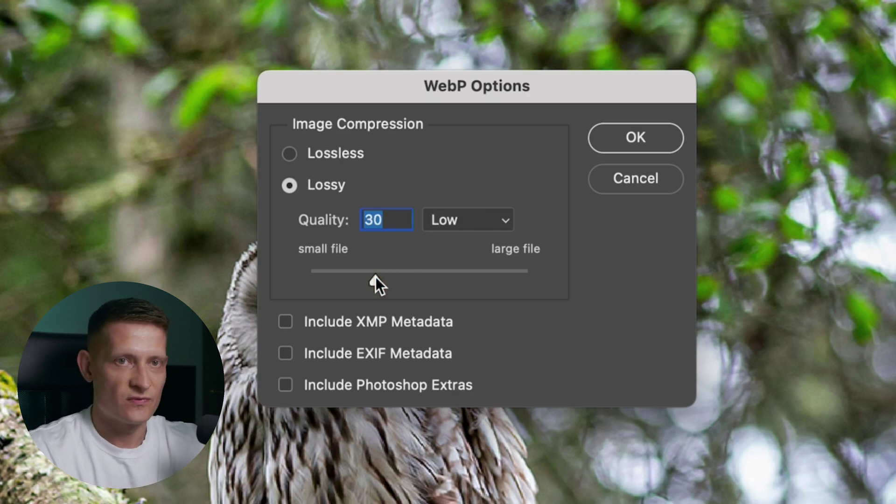
pyautogui.moveTo(376, 277)
pyautogui.mouseDown()
pyautogui.moveTo(351, 278)
pyautogui.moveTo(483, 273)
pyautogui.moveTo(368, 278)
pyautogui.moveTo(497, 264)
pyautogui.moveTo(474, 279)
pyautogui.moveTo(419, 281)
pyautogui.mouseUp()
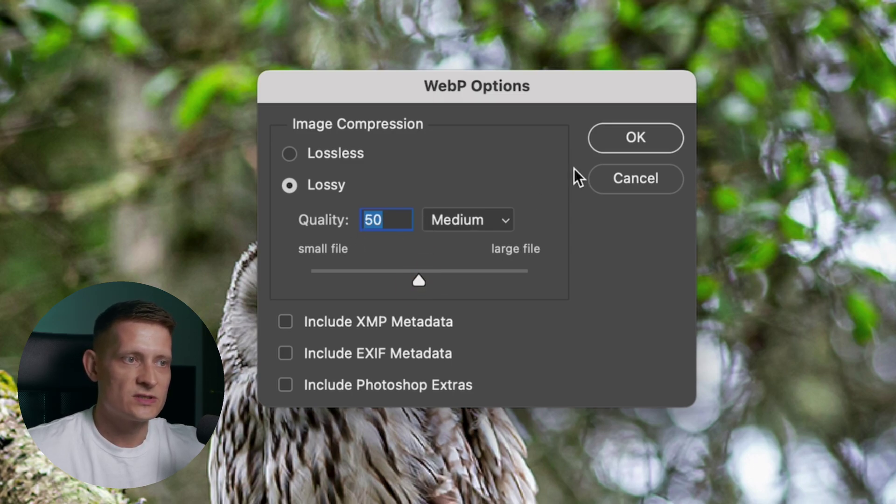
pyautogui.click(617, 135)
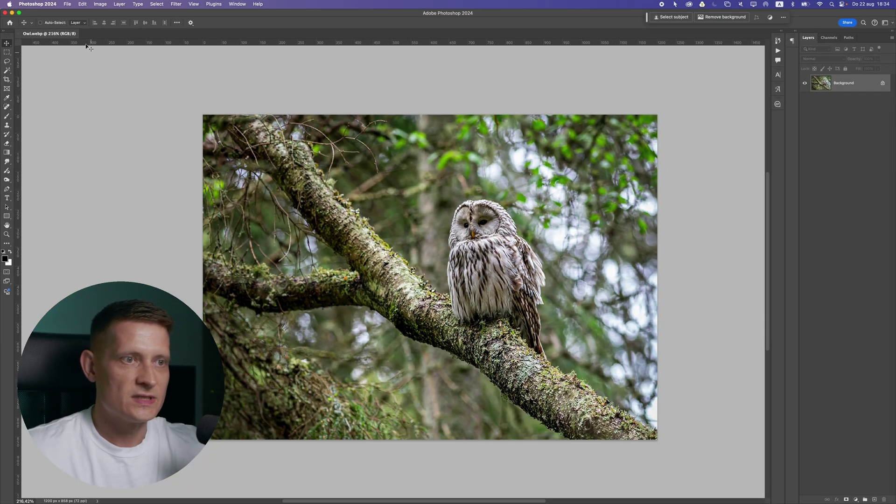
# - Save a copy of the owl photo as Owl2.webp on Bureaublad
pyautogui.click(67, 3)
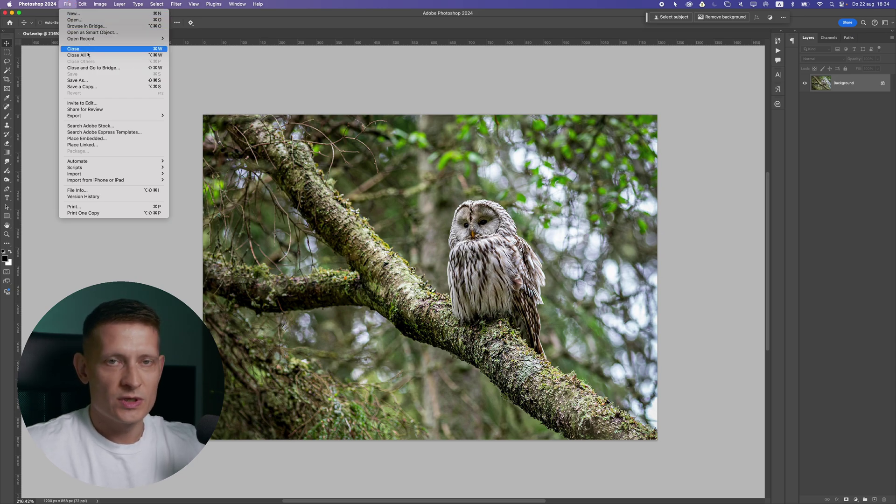
pyautogui.click(93, 81)
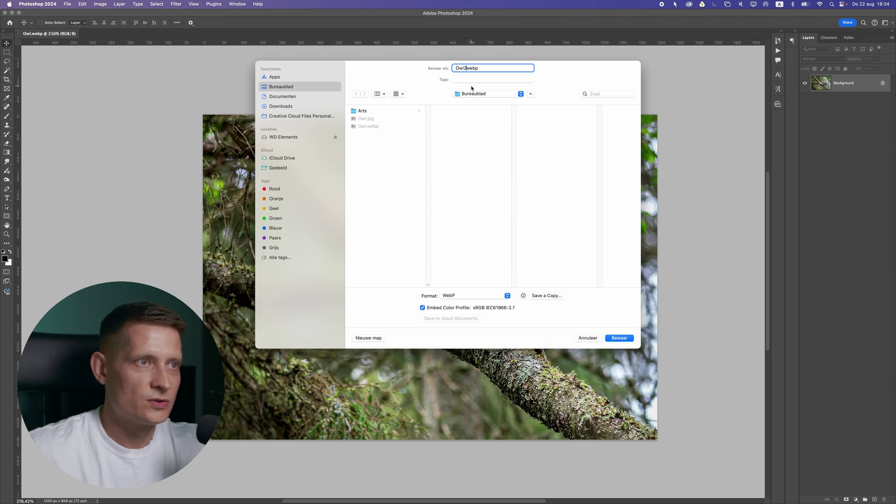
pyautogui.click(619, 338)
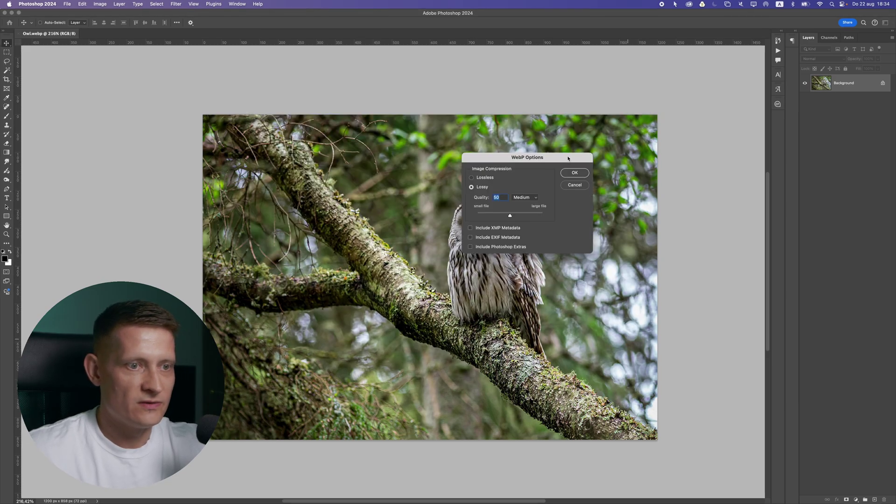
# - Lower the lossy WebP quality to 34 (Low), confirm, and switch to Finder
pyautogui.moveTo(504, 204); pyautogui.dragTo(505, 210)
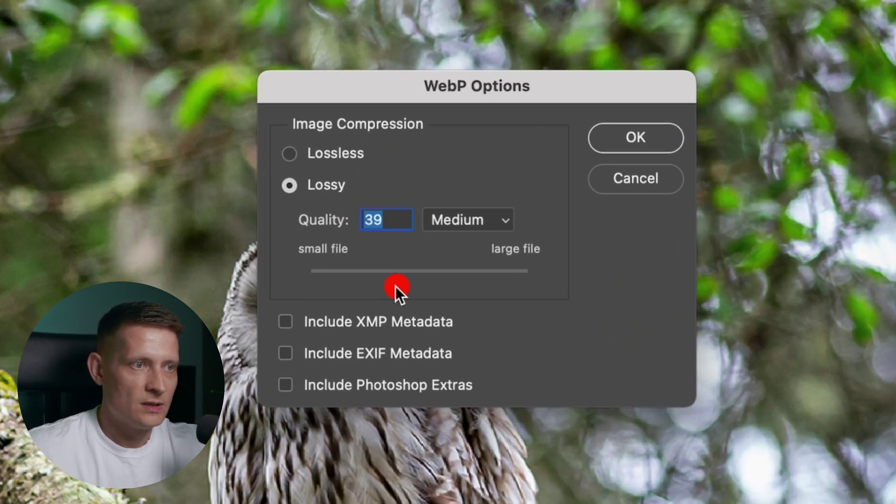
pyautogui.moveTo(396, 287); pyautogui.dragTo(384, 287)
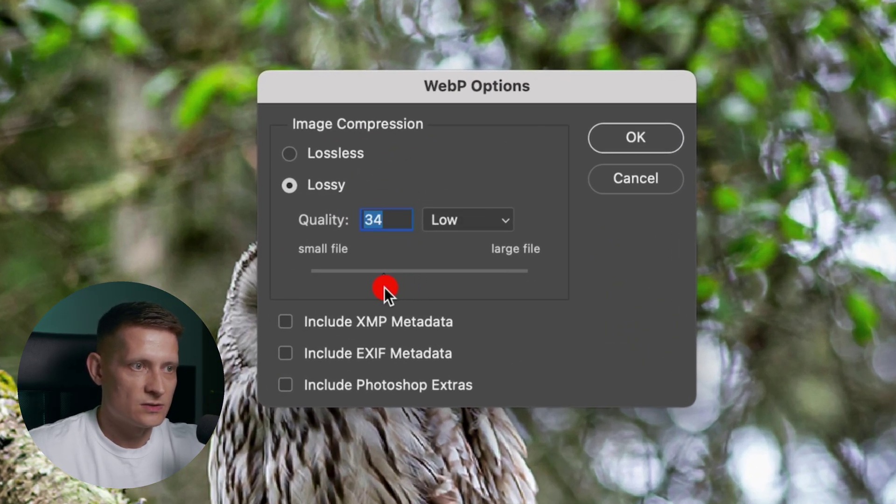
pyautogui.click(639, 137)
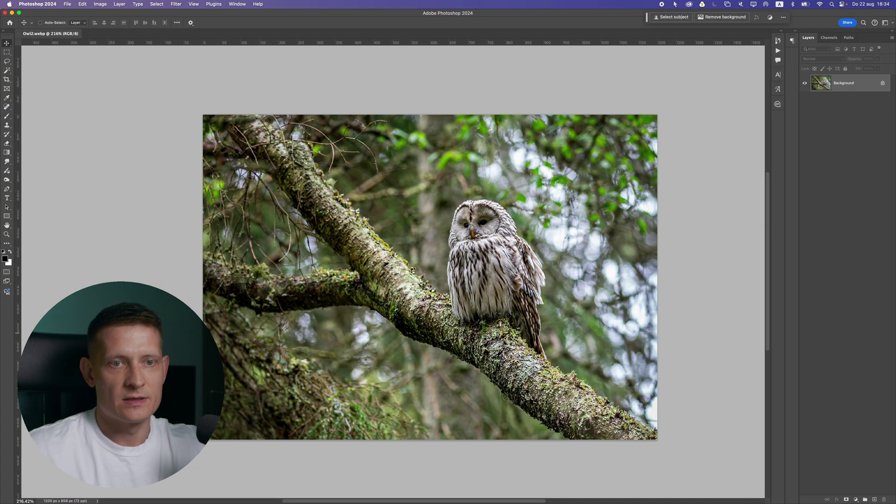
pyautogui.press('super+Tab')
# - Compare the file sizes of Owl2.webp (95 KB) and Owl.webp (127 KB)
pyautogui.click(246, 70)
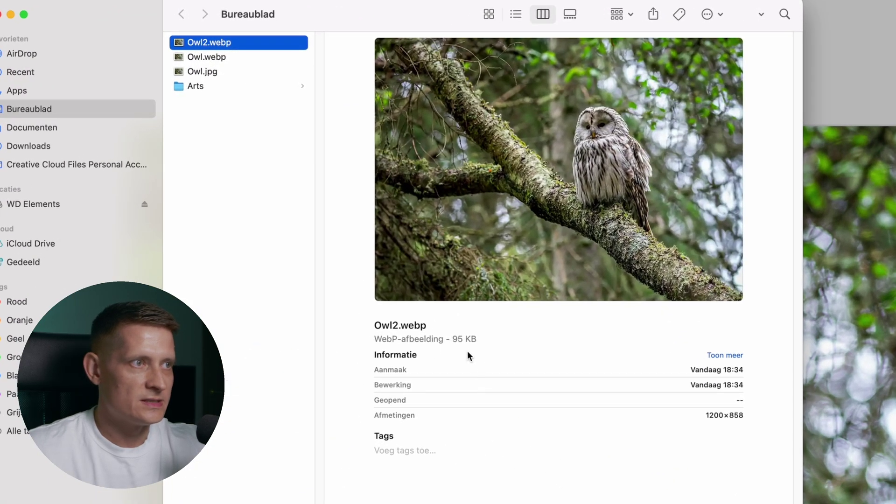
pyautogui.moveTo(453, 339); pyautogui.dragTo(476, 337)
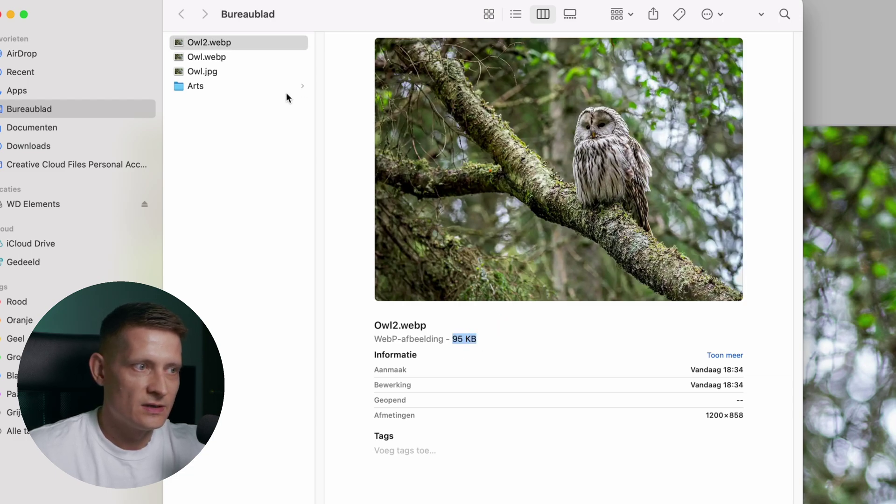
pyautogui.click(227, 58)
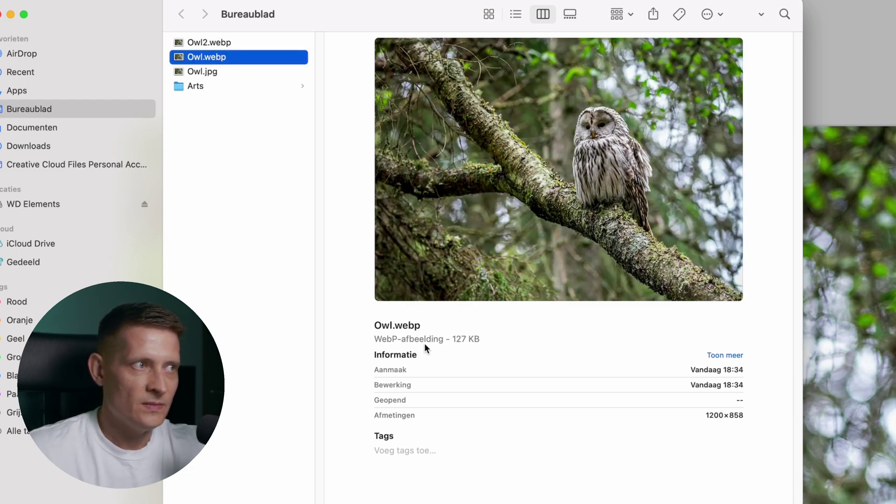
pyautogui.moveTo(488, 342); pyautogui.dragTo(451, 339)
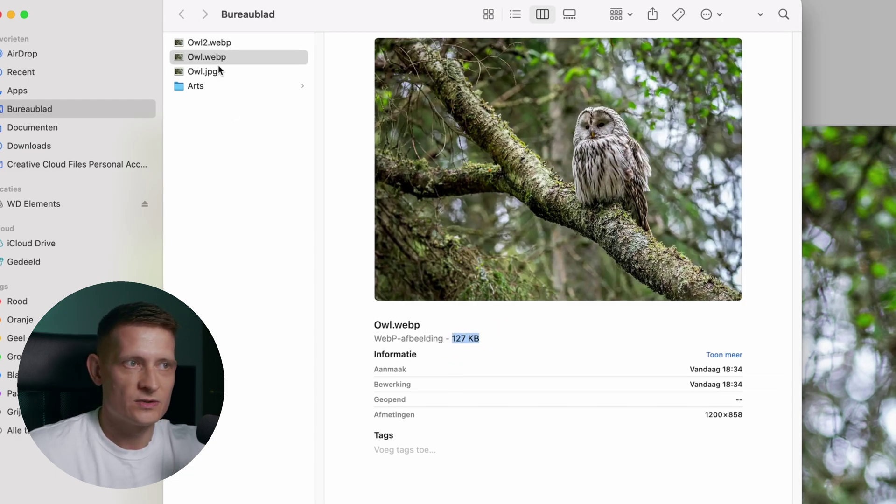
# - Flip between Owl.webp and Owl2.webp in Quick Look, then close the preview
pyautogui.click(220, 58)
pyautogui.press('space')
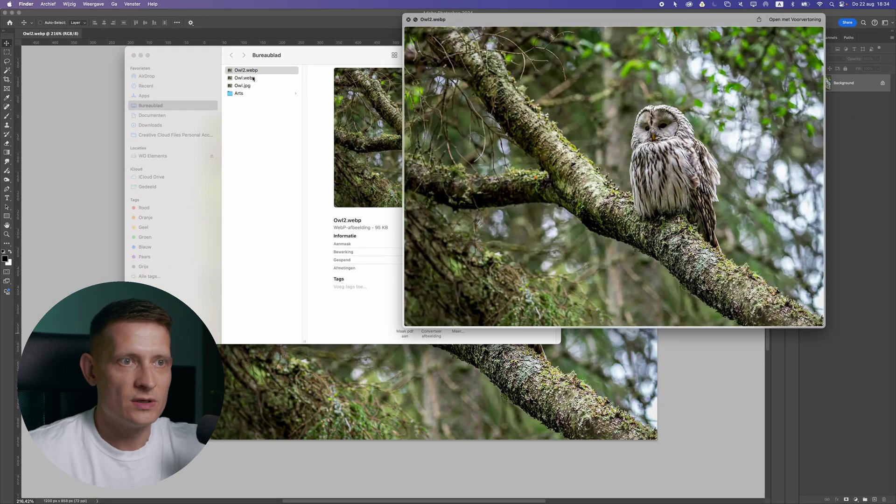
pyautogui.press('Up')
pyautogui.press('Up')
pyautogui.press('Down')
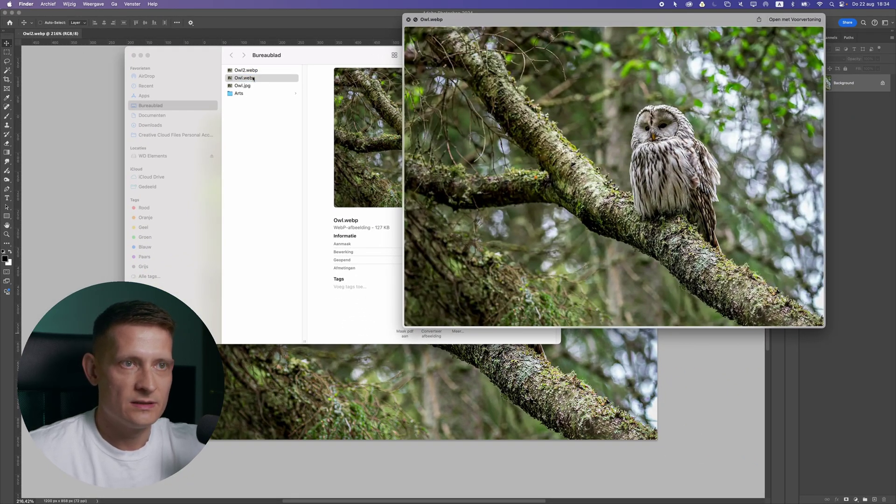
pyautogui.press('Up')
pyautogui.press('Down')
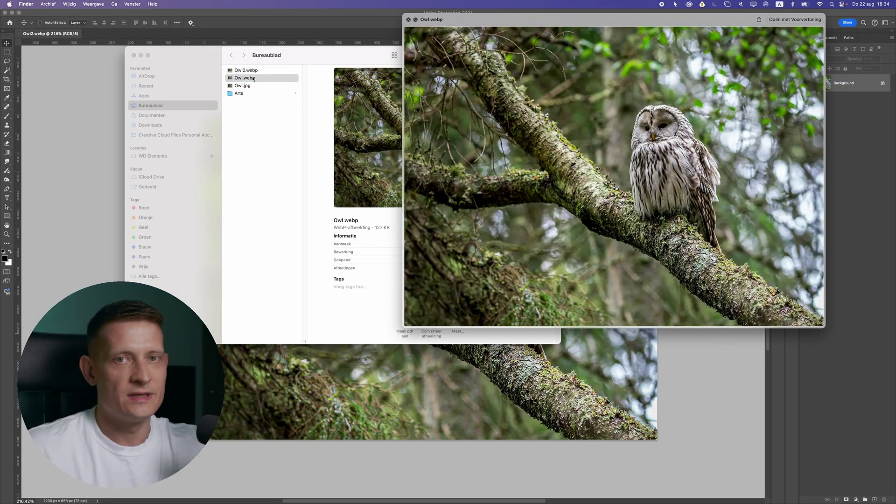
pyautogui.press('Up')
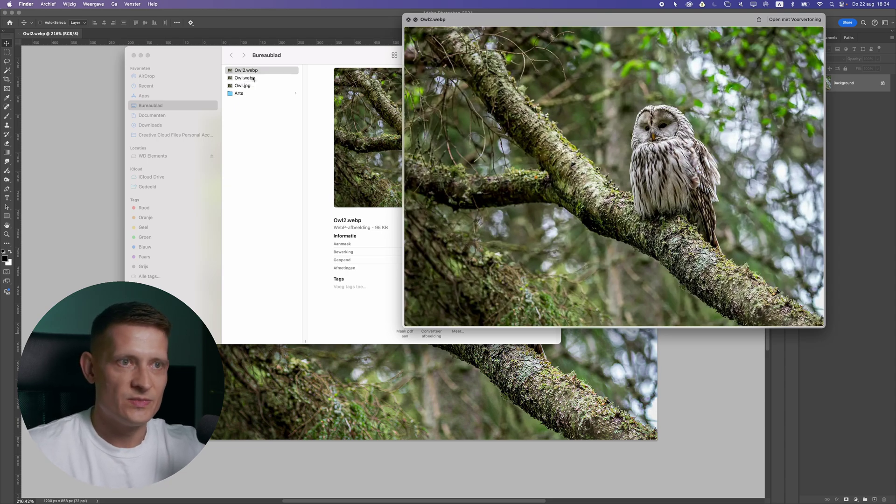
pyautogui.press('Down')
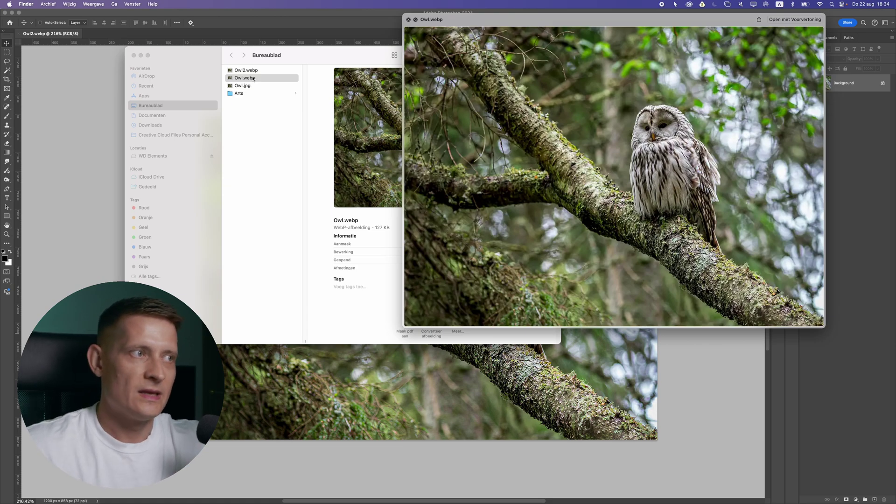
pyautogui.press('space')
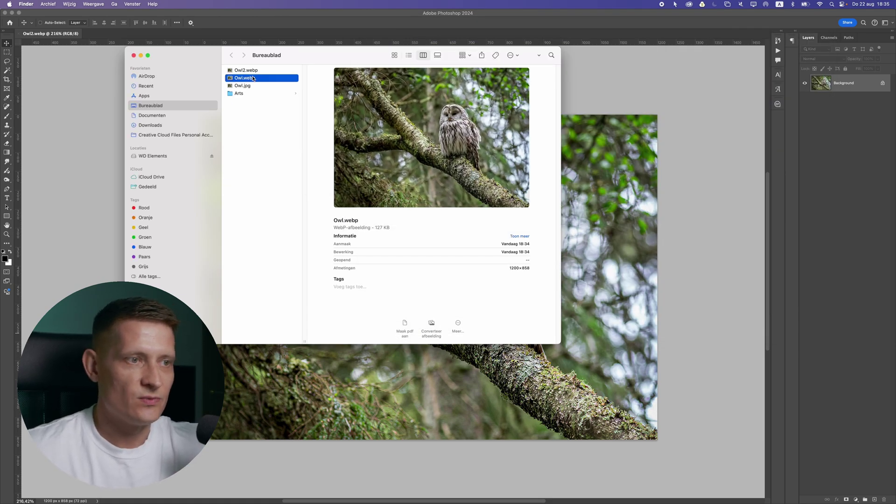
# - Highlight Owl.webp's 127 KB size, then Owl2.webp's 95 KB size in the preview pane
pyautogui.click(387, 229)
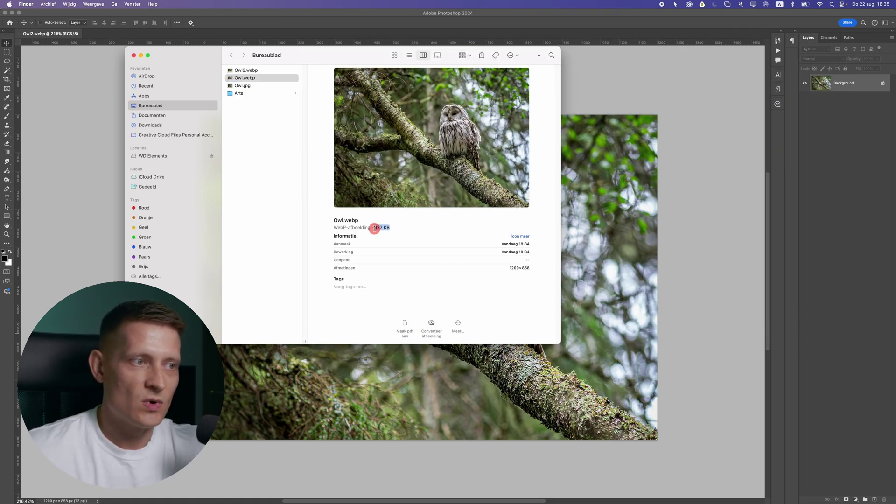
pyautogui.click(256, 77)
pyautogui.click(256, 70)
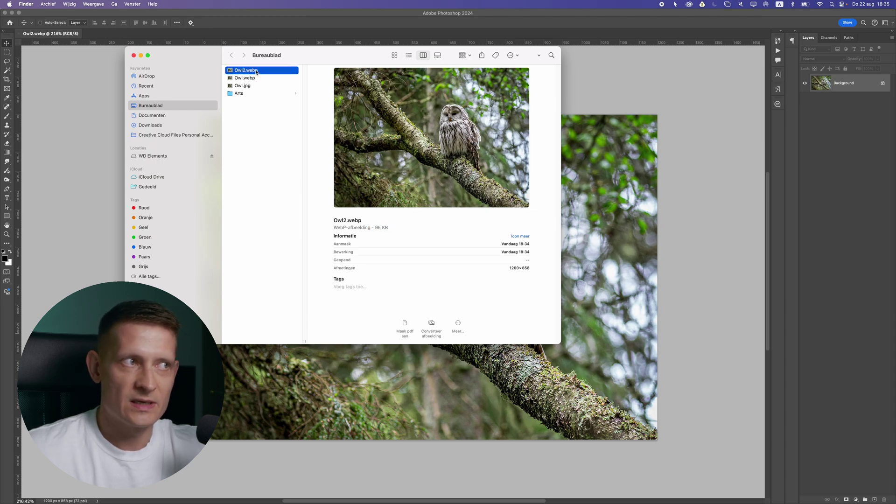
pyautogui.moveTo(390, 228); pyautogui.dragTo(375, 227)
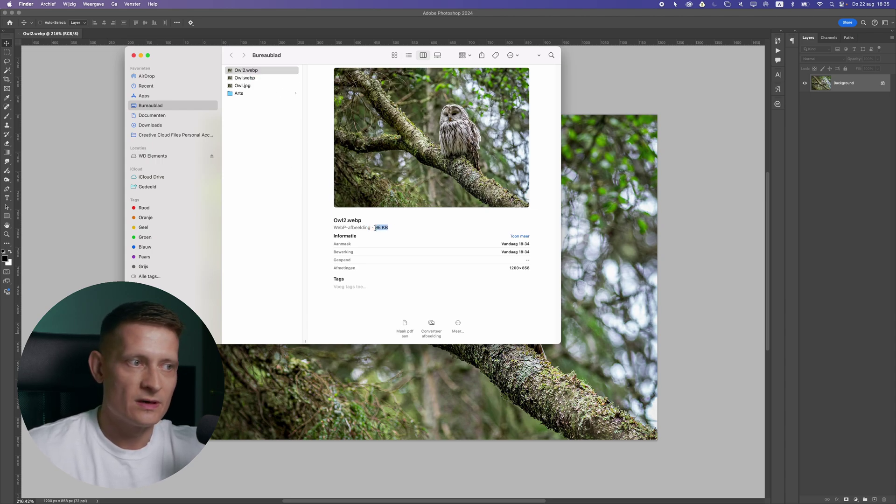